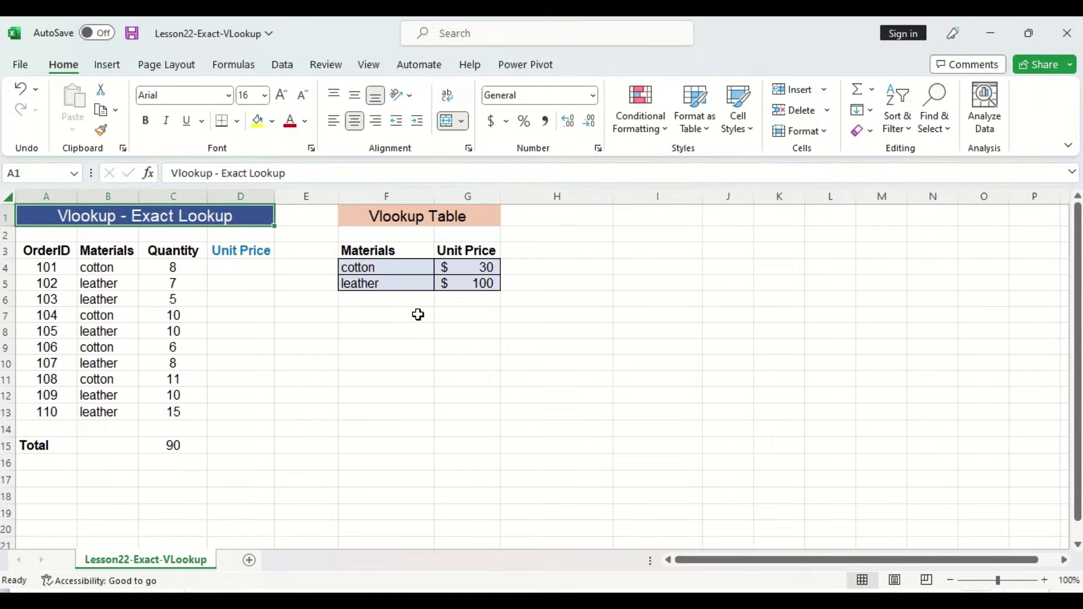
Enter an exact-match lookup in D4 that returns the unit price for order 101's material: =VLOOKUP(B4,F4:G5,2,FALSE)
click(252, 266)
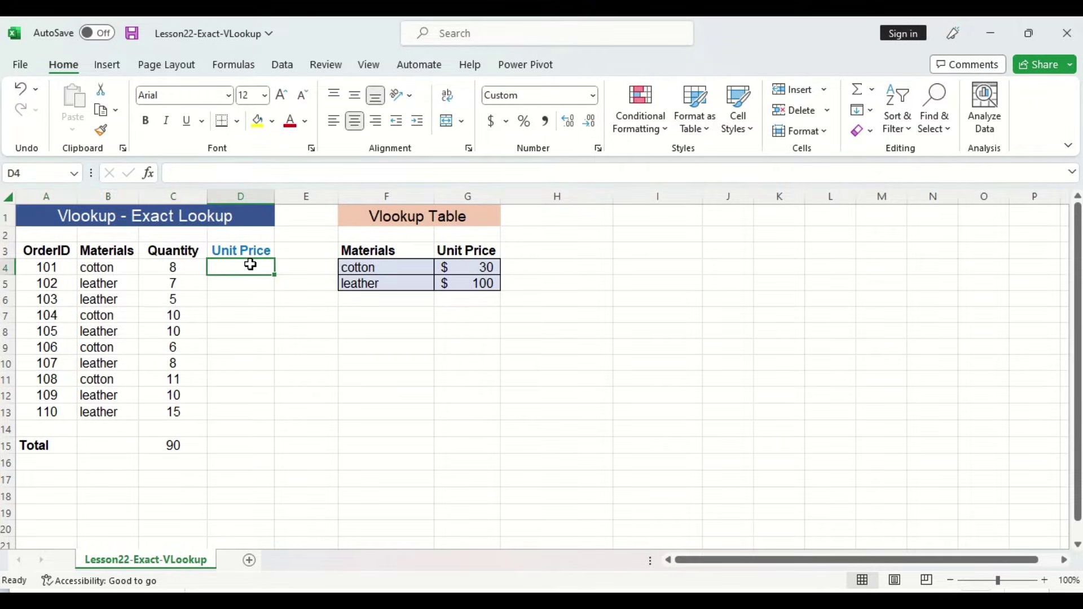
text(=vlookup)
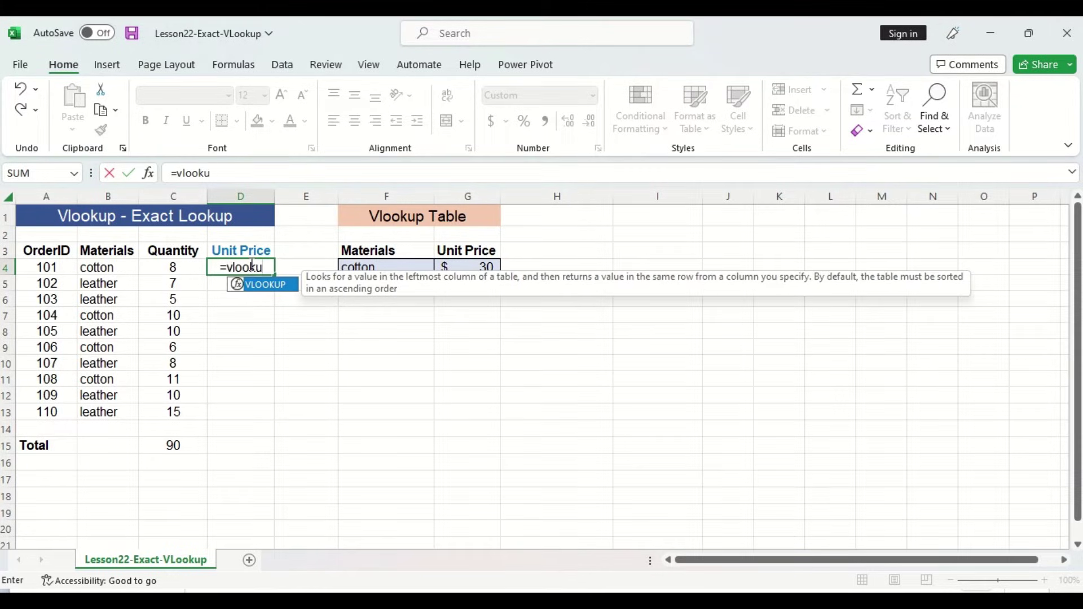
double_click(265, 285)
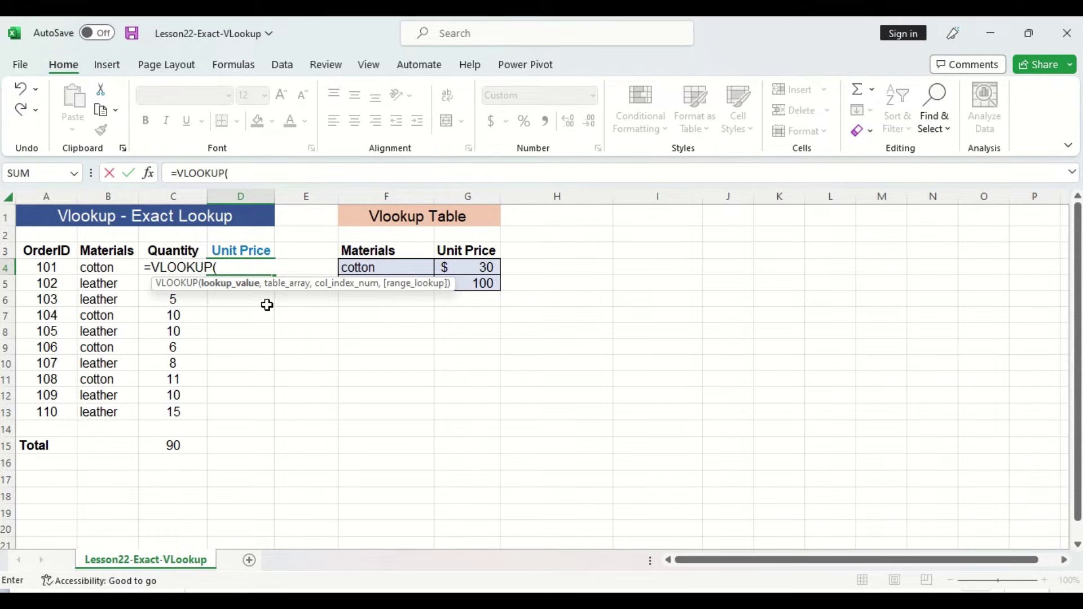
click(107, 269)
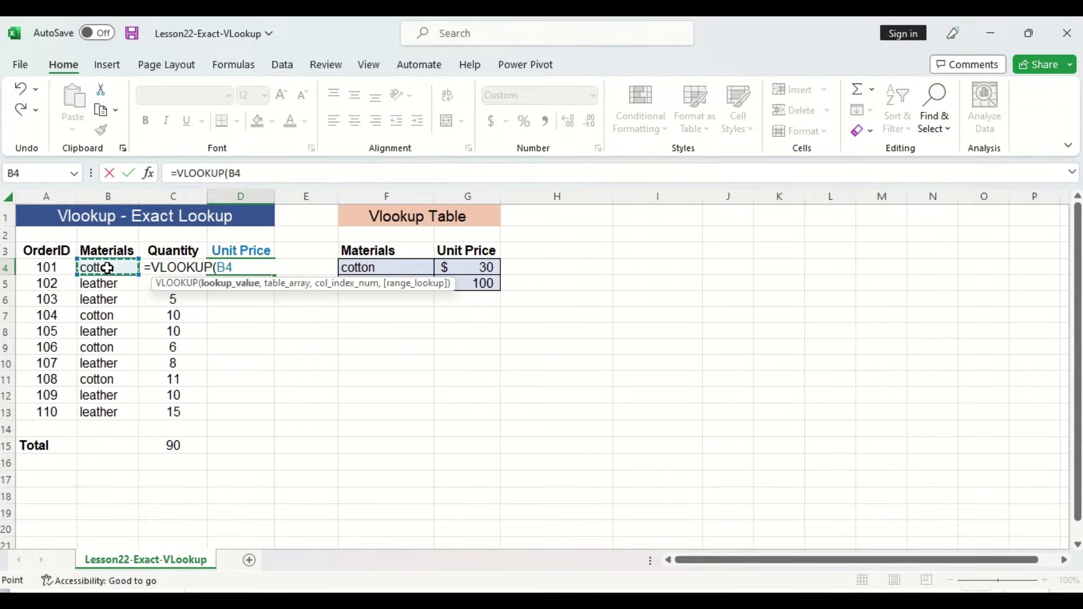
text(,)
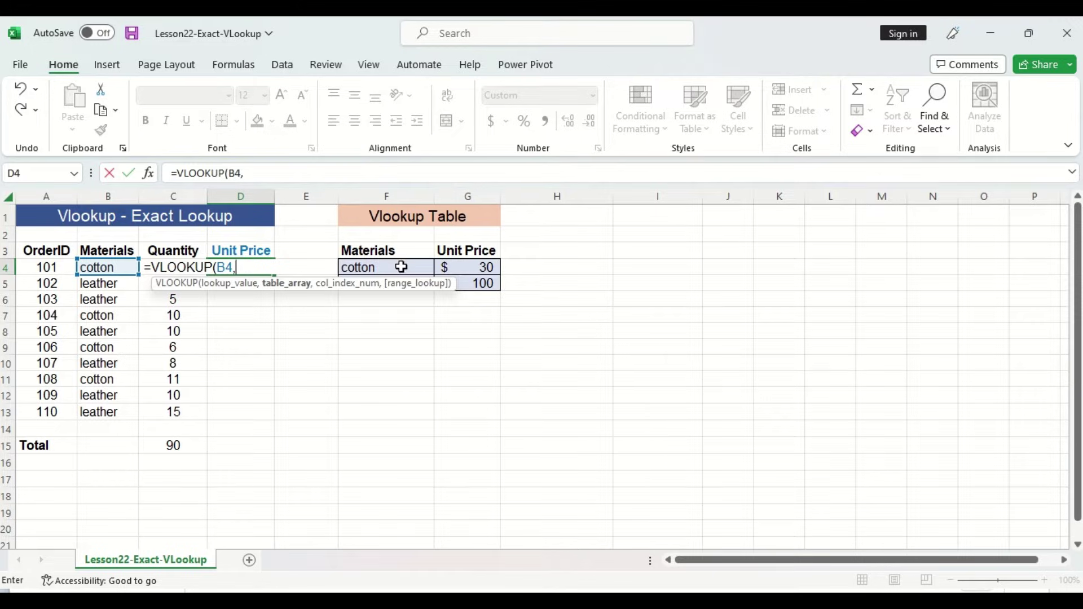
drag(401, 266, 450, 279)
text(,)
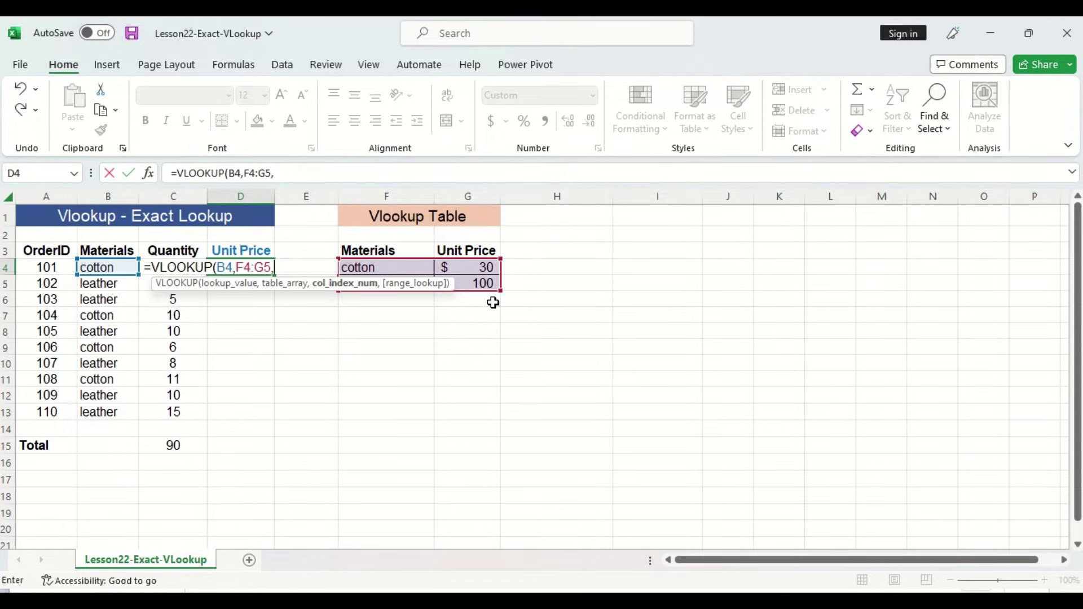
text(2,)
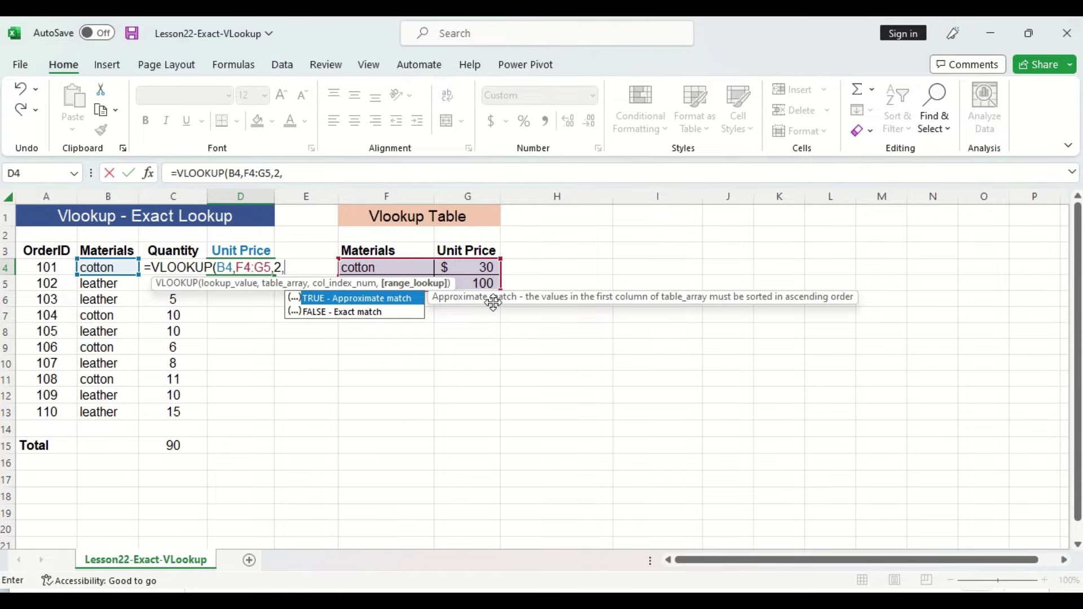
double_click(380, 311)
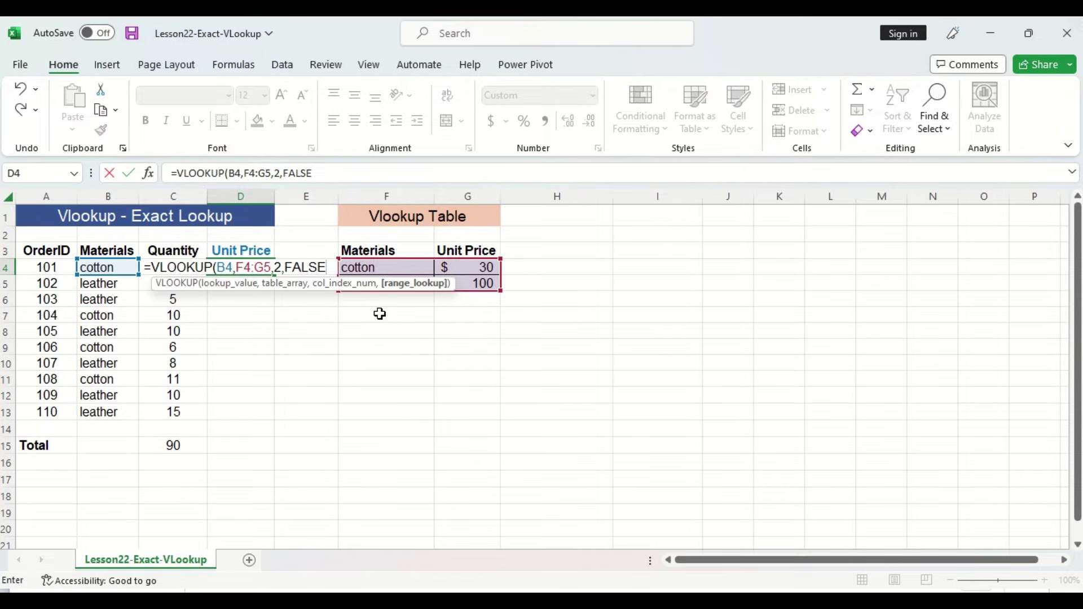
text())
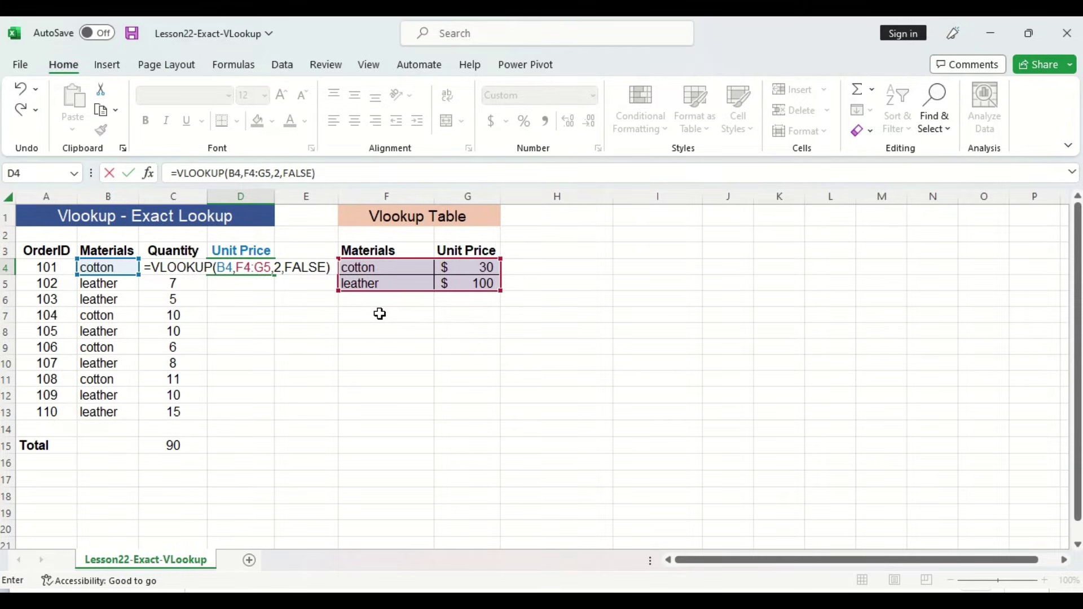
key(Return)
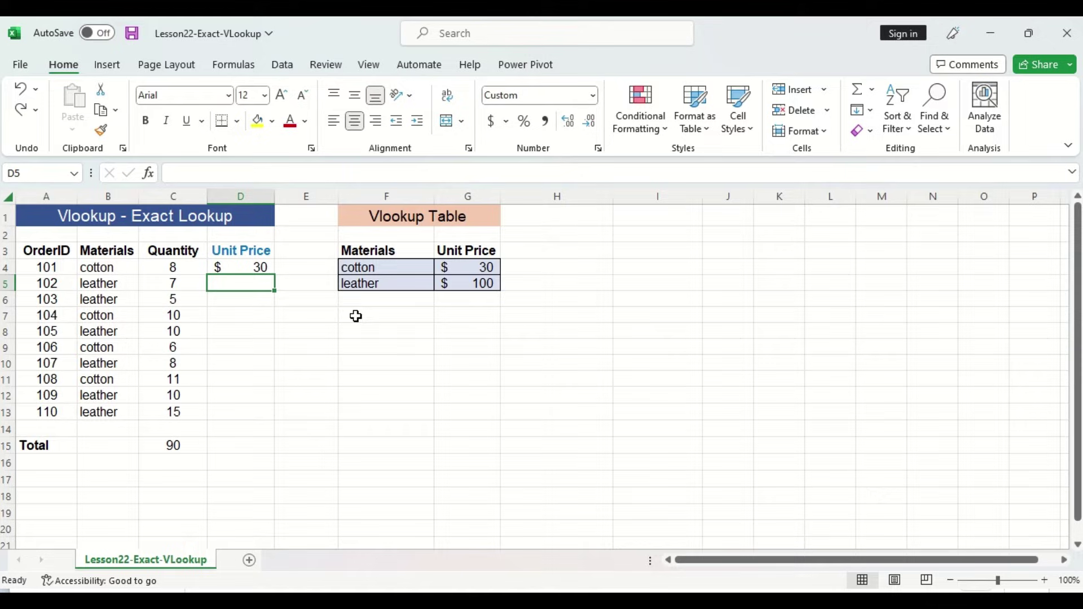
Fill the D4 lookup formula down to D13 and inspect the references in the copied formula in D5
click(268, 271)
drag(272, 276, 274, 421)
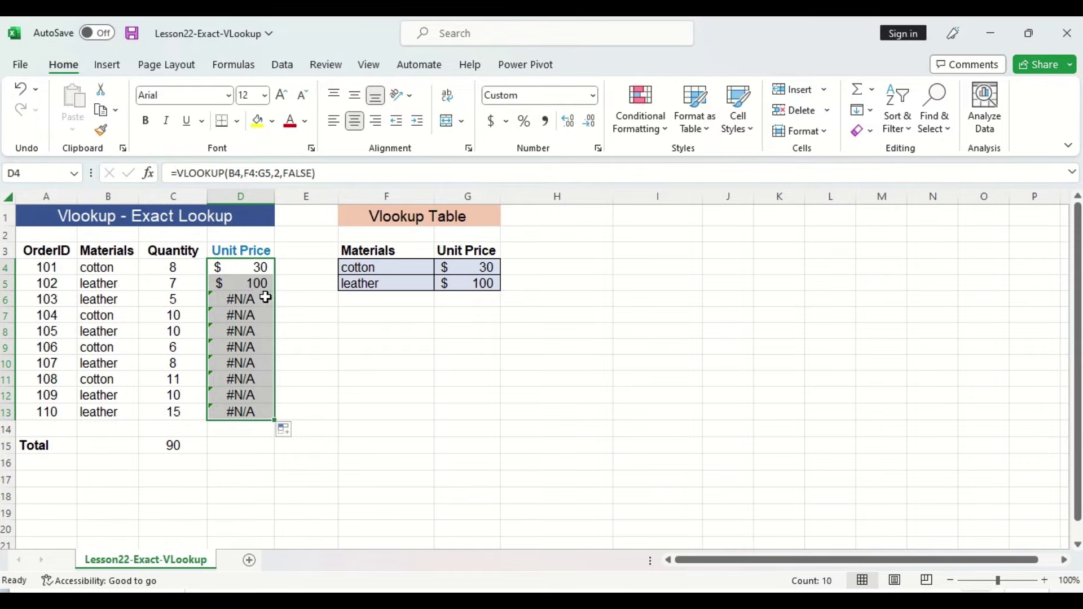
click(254, 283)
double_click(255, 283)
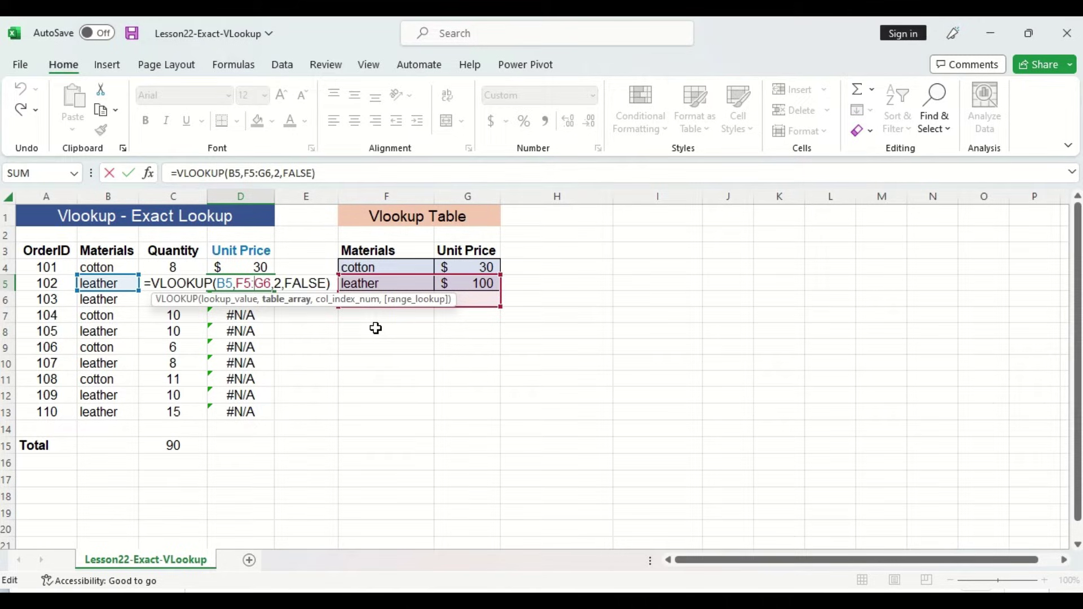
key(Return)
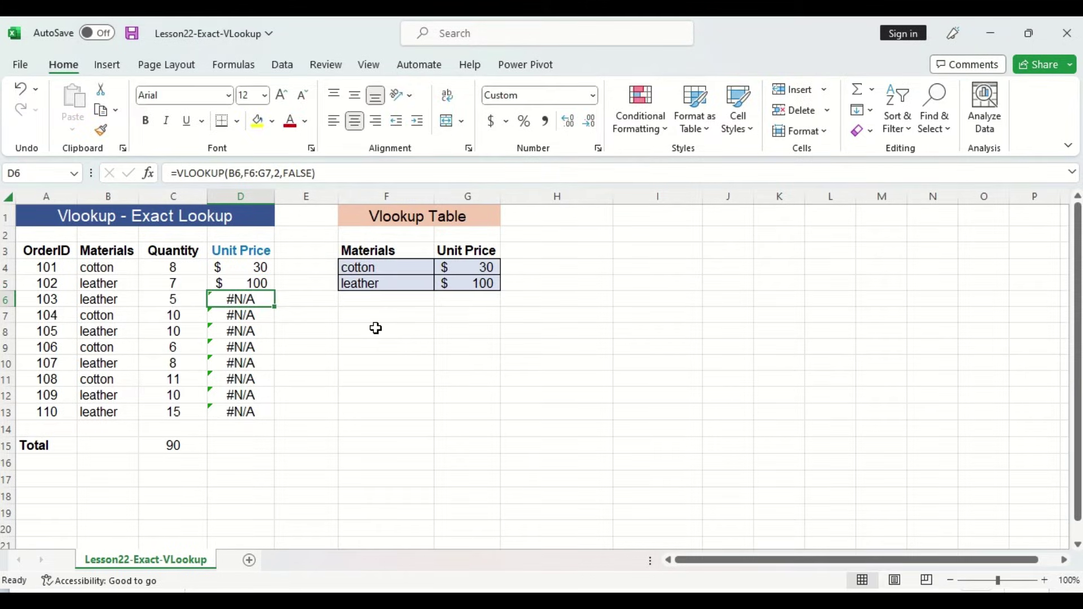
Make the table range in D4's lookup formula absolute as $F$4:$G$5 and fill the formula down to D13
click(263, 266)
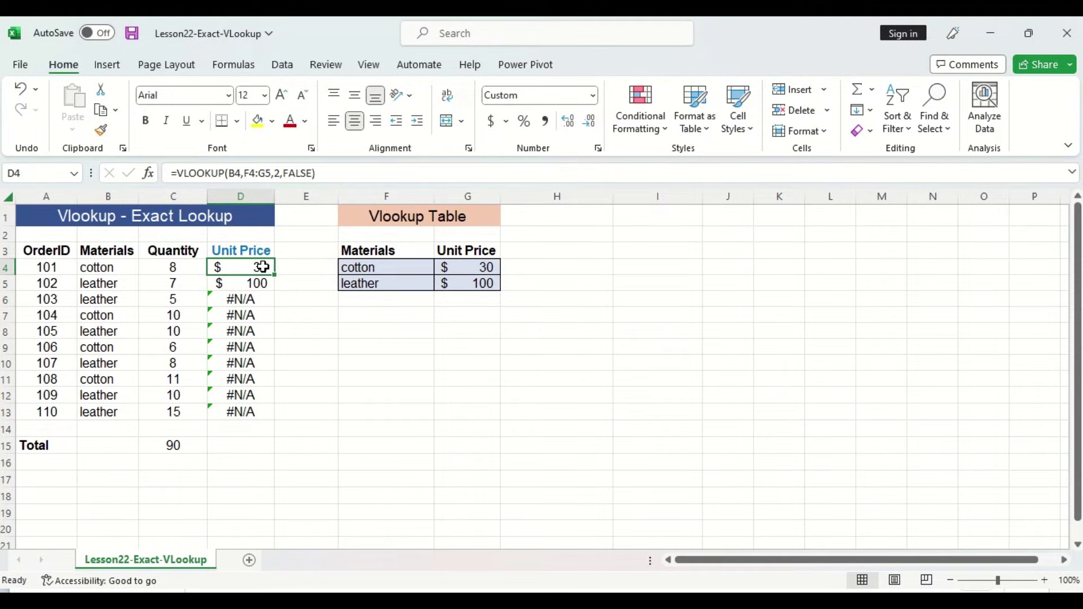
click(255, 176)
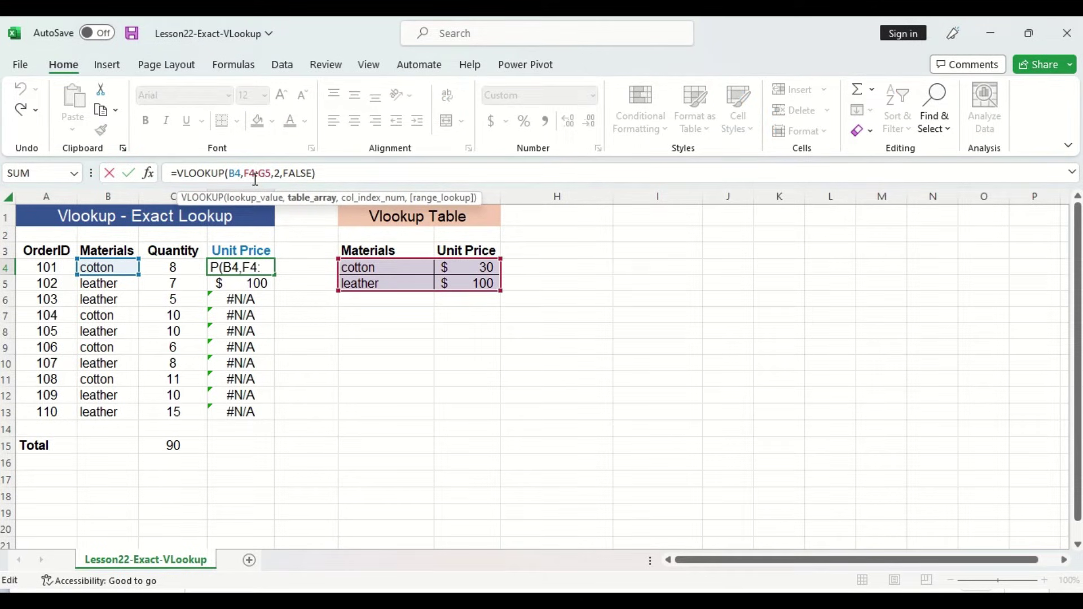
key(F4)
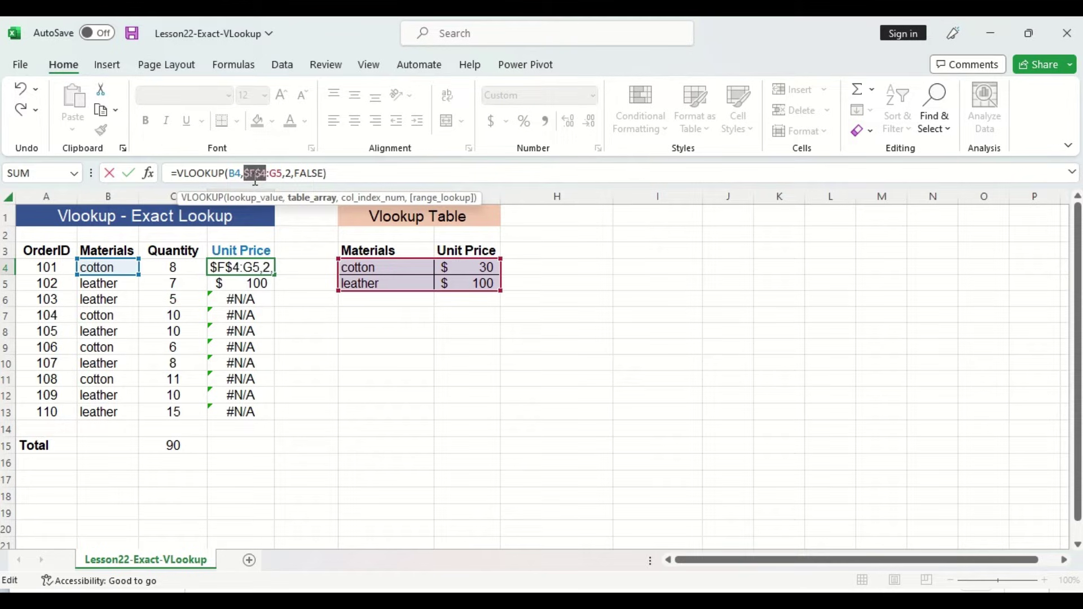
key(Right)
key(F4)
key(Return)
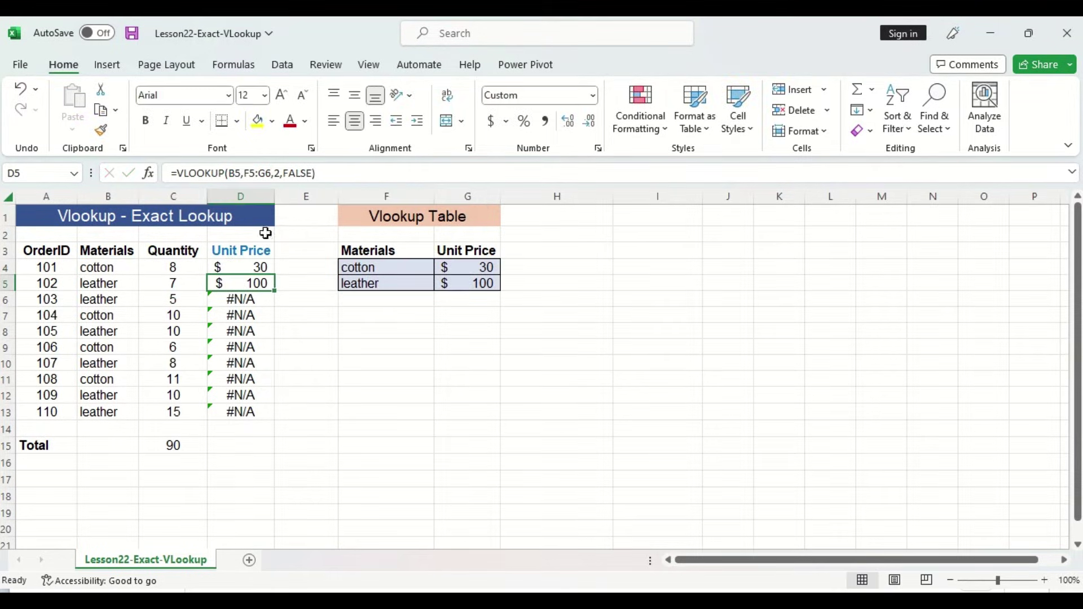
click(265, 266)
drag(274, 274, 283, 421)
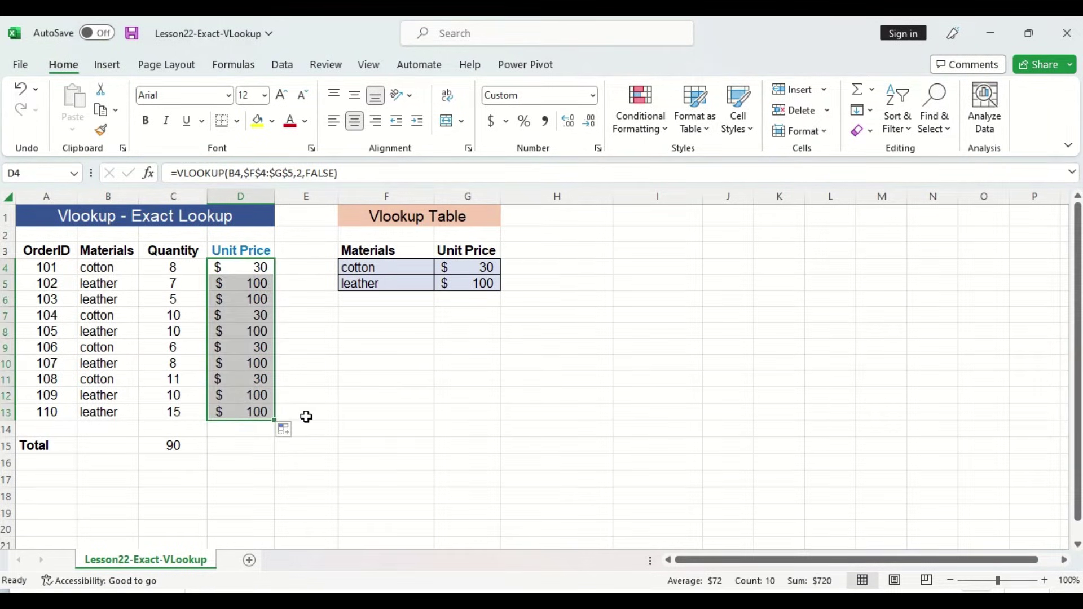
click(306, 417)
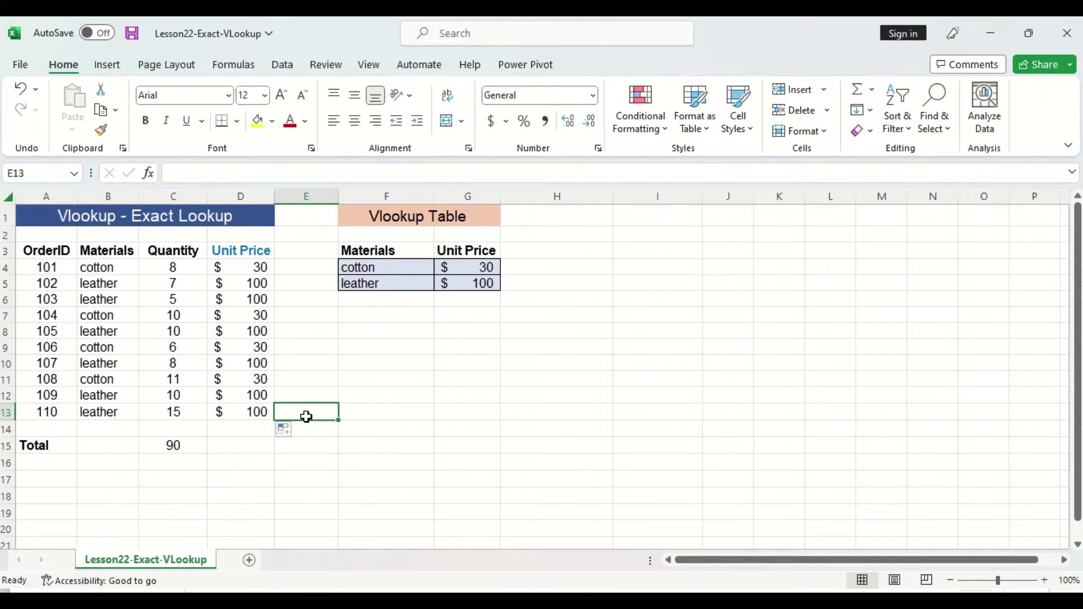
key(Escape)
Change the material in B4 to Cotton and the material in B5 to LEATHER
click(107, 268)
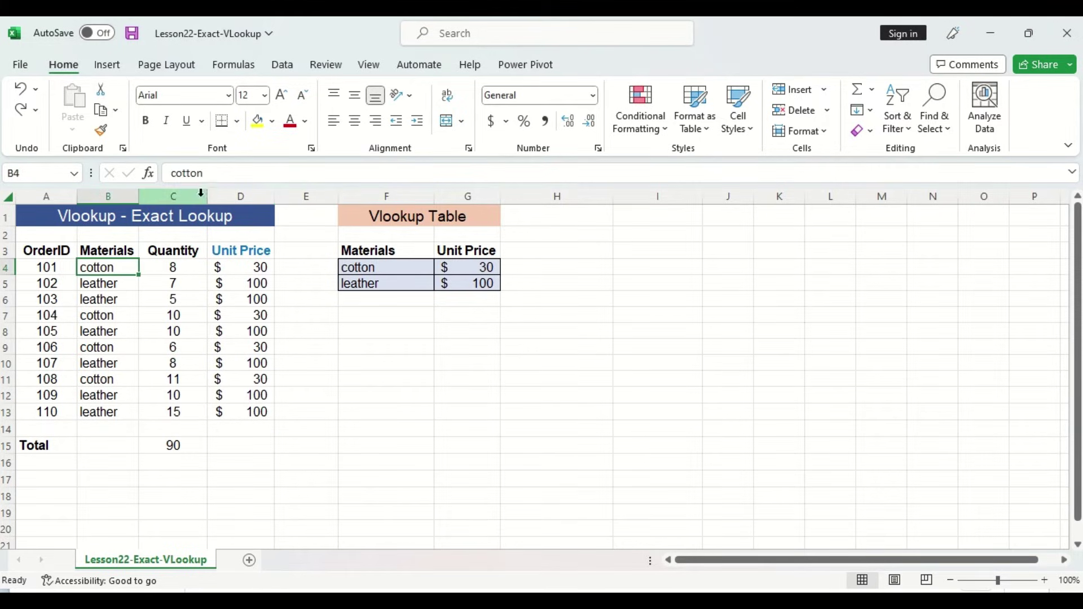
click(175, 172)
key(Delete)
text(C)
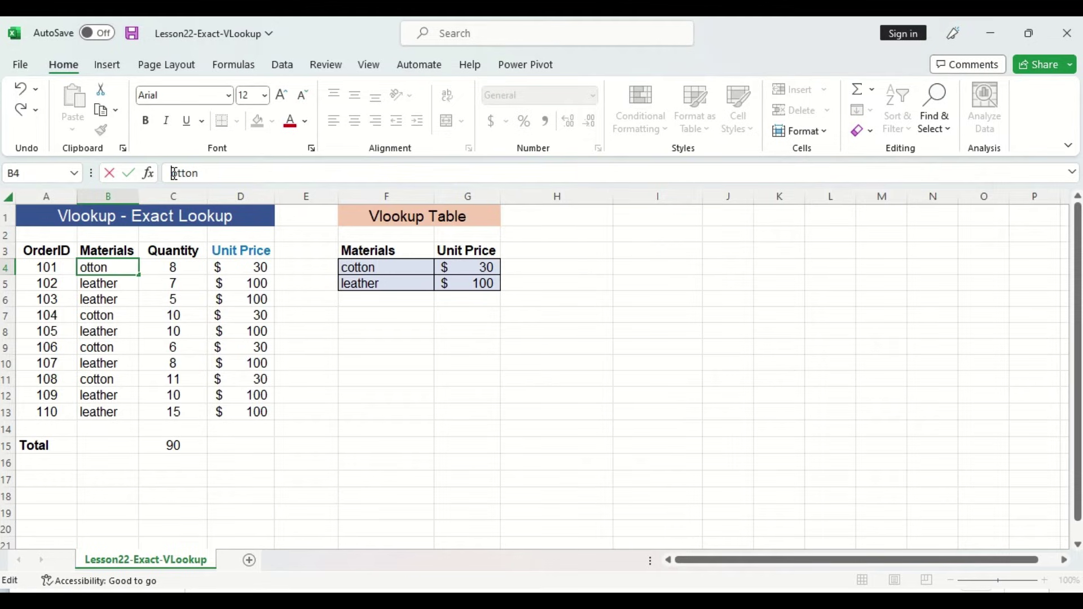
key(Return)
key(BackSpace)
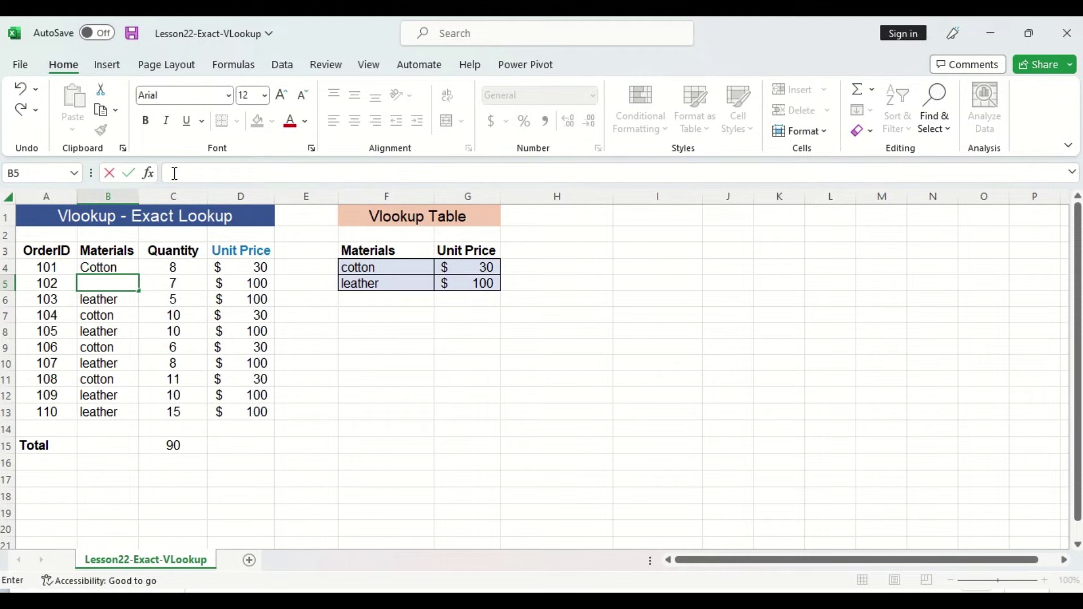
text(LEATHER)
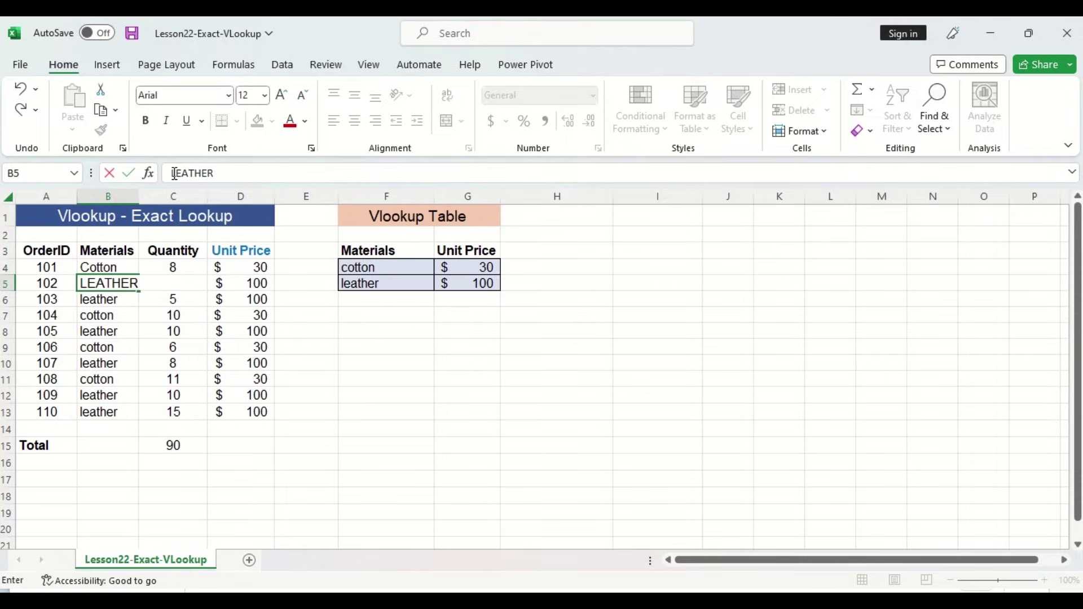
key(Return)
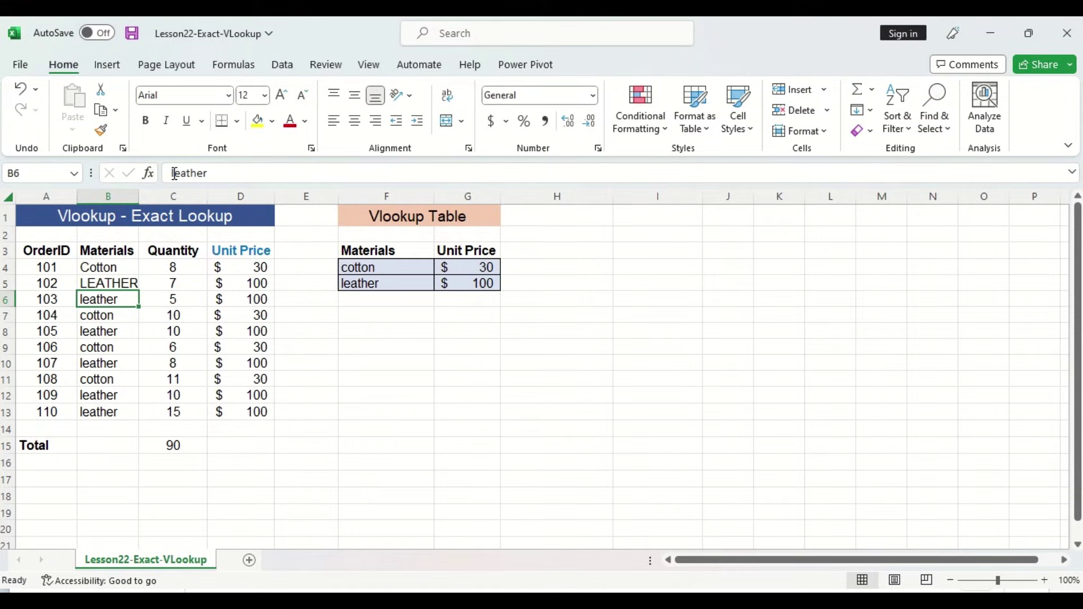
Paste a copied, reordered lookup table over F4:G5, with leather at $100 first and cotton at $30 second
key(ctrl+c)
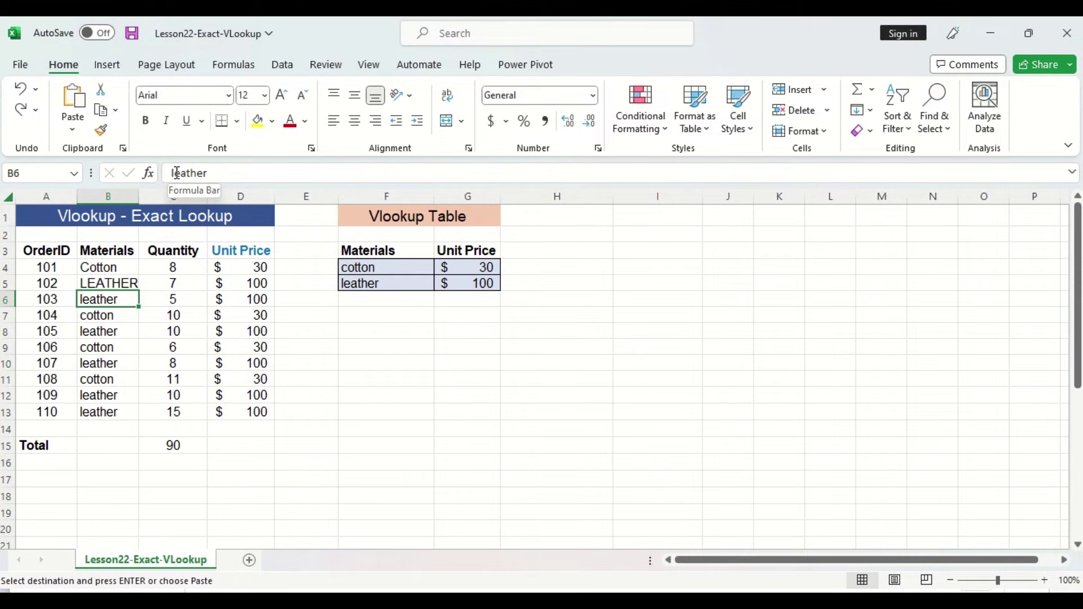
click(388, 268)
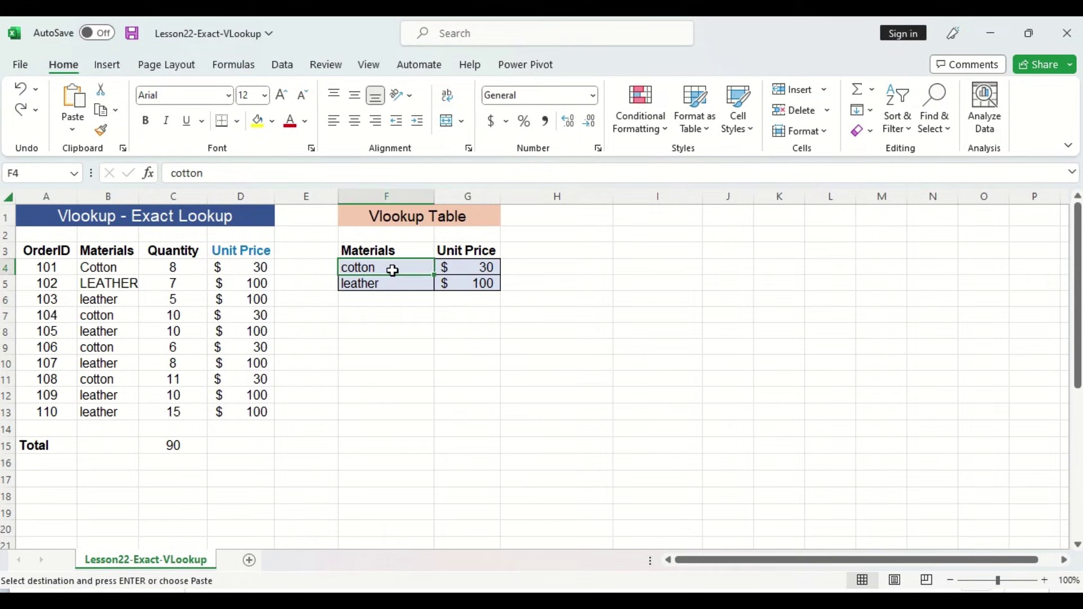
key(ctrl+v)
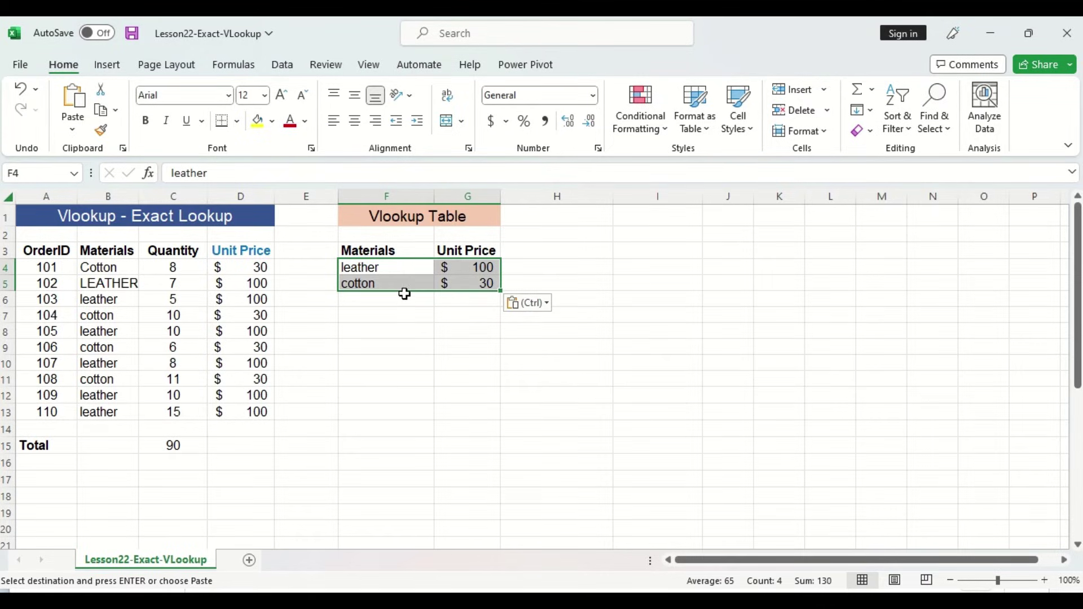
click(410, 303)
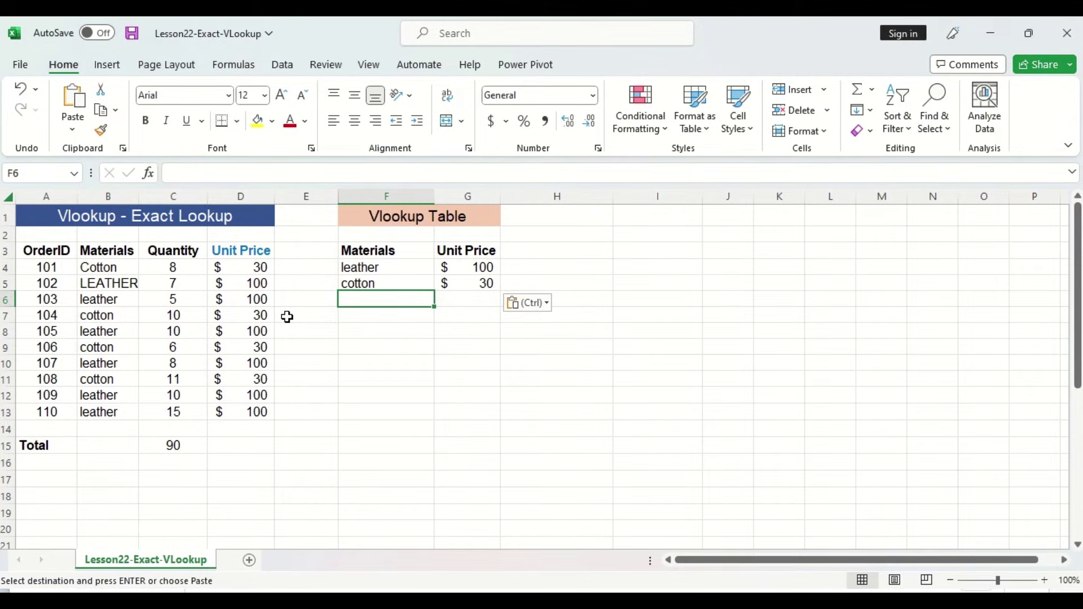
Remove the FALSE argument from D4's lookup formula, leaving =VLOOKUP(B4,$F$4:$G$5,2), and fill it down to D13
click(257, 262)
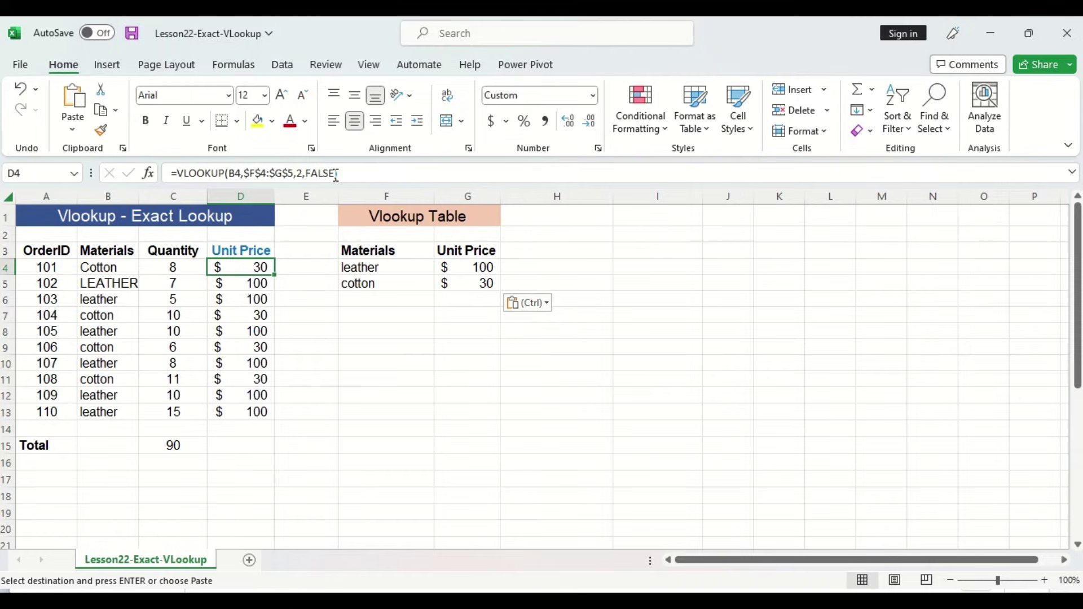
drag(335, 176, 305, 172)
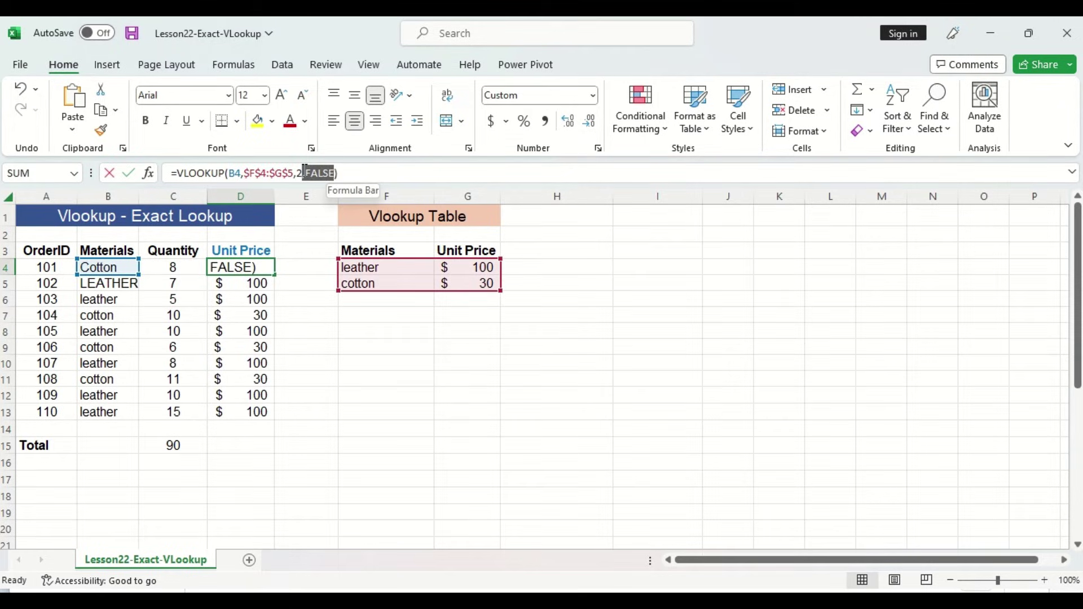
key(Return)
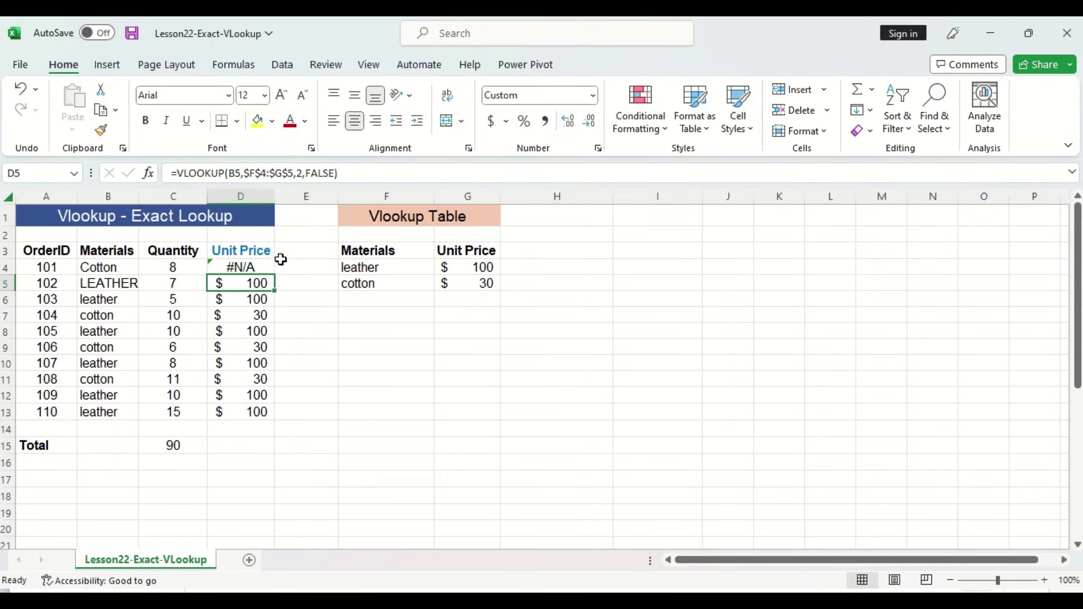
click(252, 266)
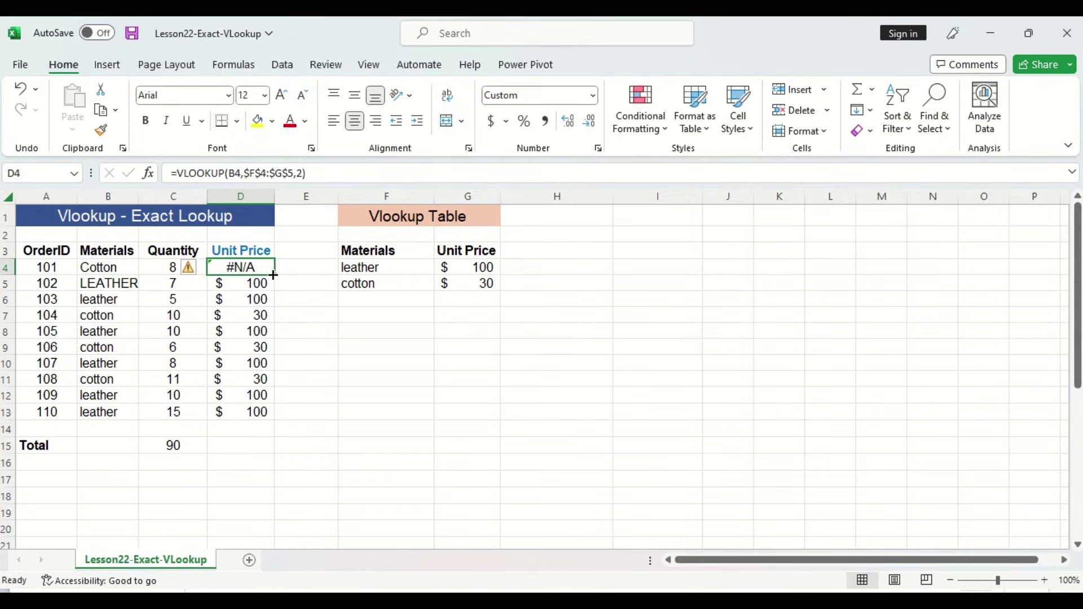
drag(273, 276, 278, 414)
click(303, 407)
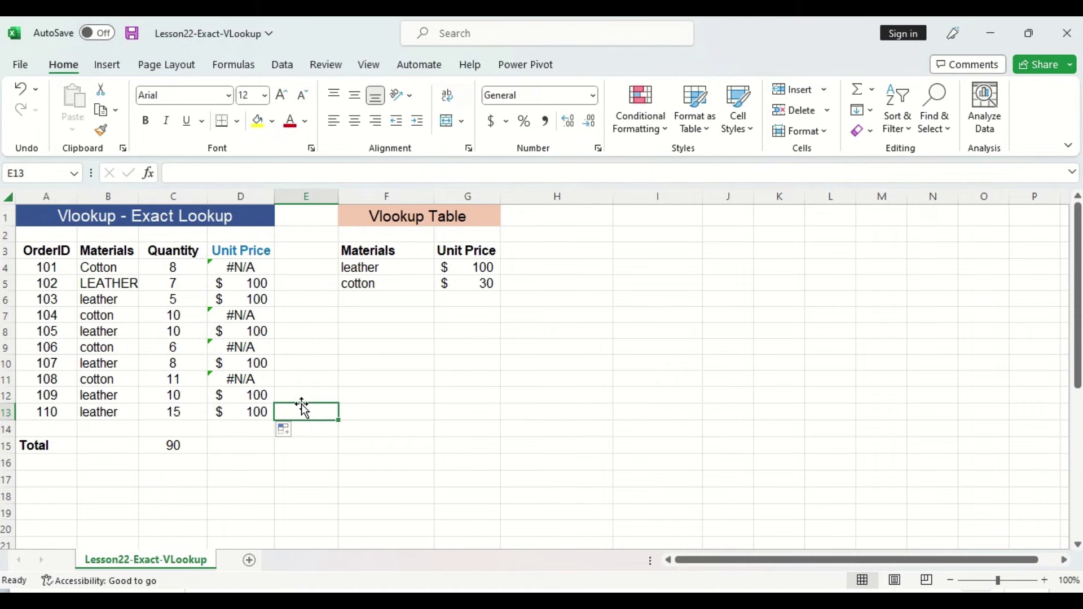
Paste the copied lookup table over F4:G5, with cotton at $30 first and leather at $100 second
key(ctrl+c)
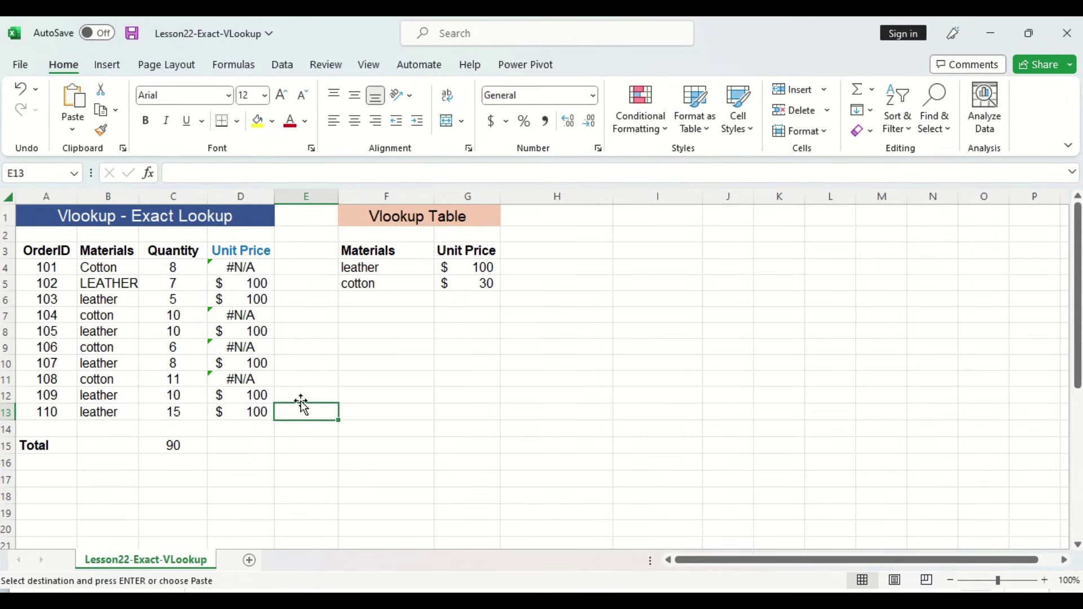
click(402, 269)
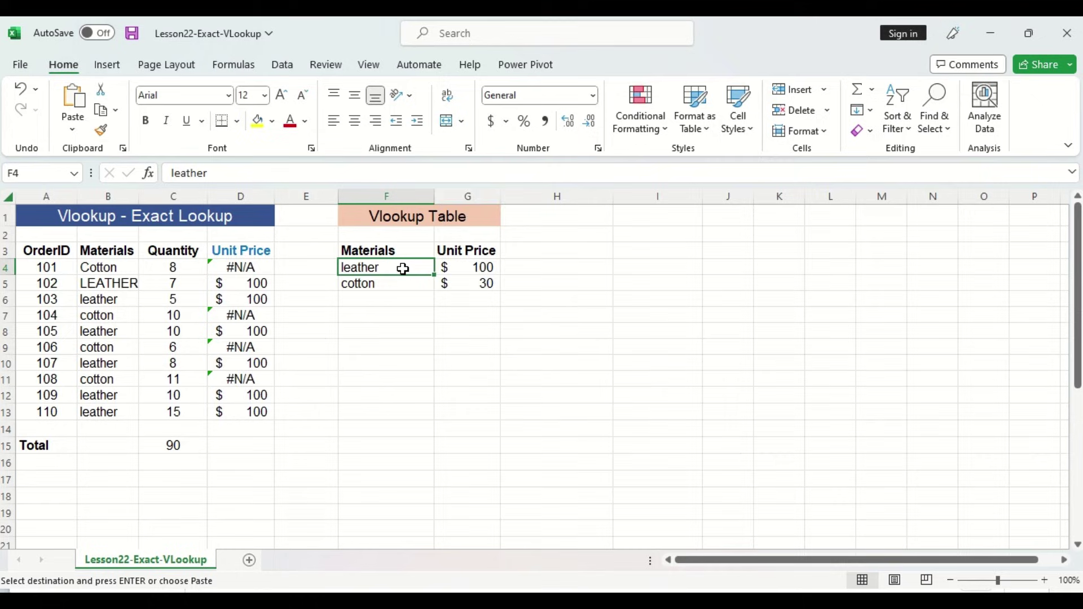
key(ctrl+v)
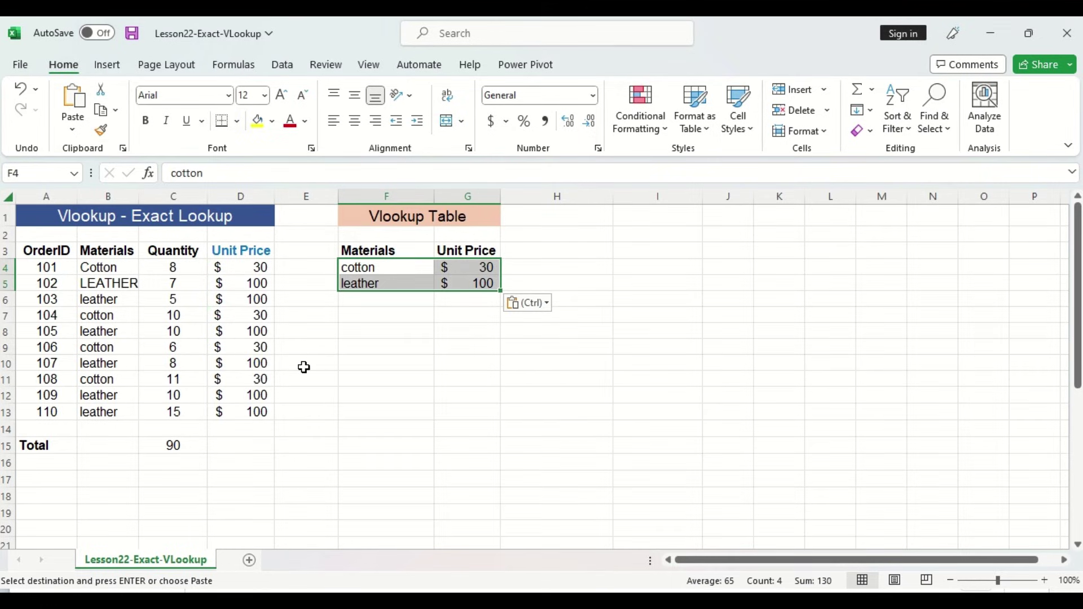
key(Escape)
Add the FALSE exact-match argument to D4's lookup formula, making it =VLOOKUP(B4,$F$4:$G$5,2,FALSE), and fill it down to D13
click(273, 270)
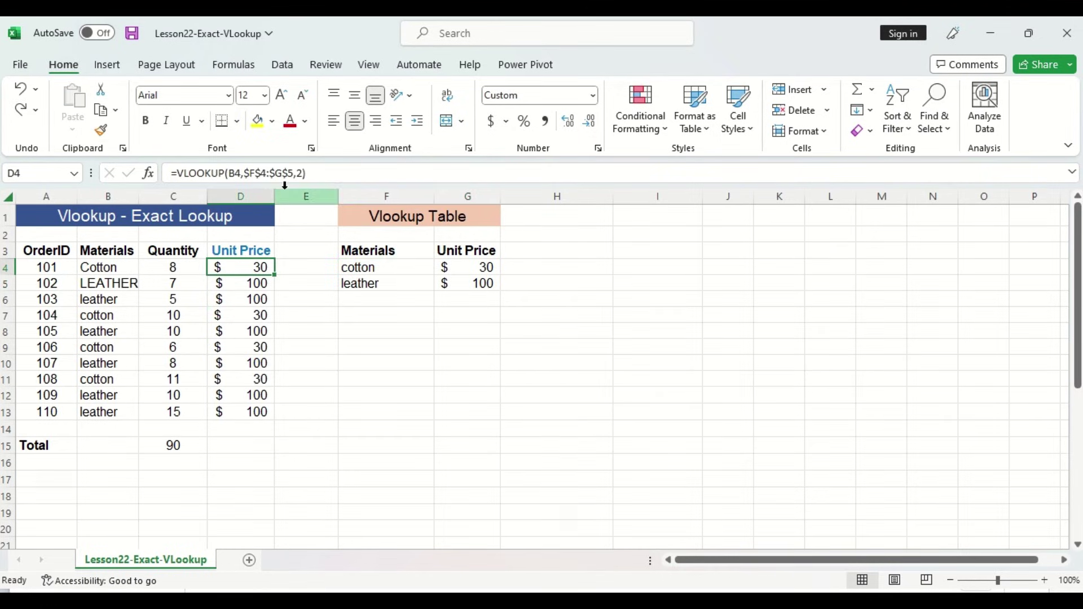
click(304, 174)
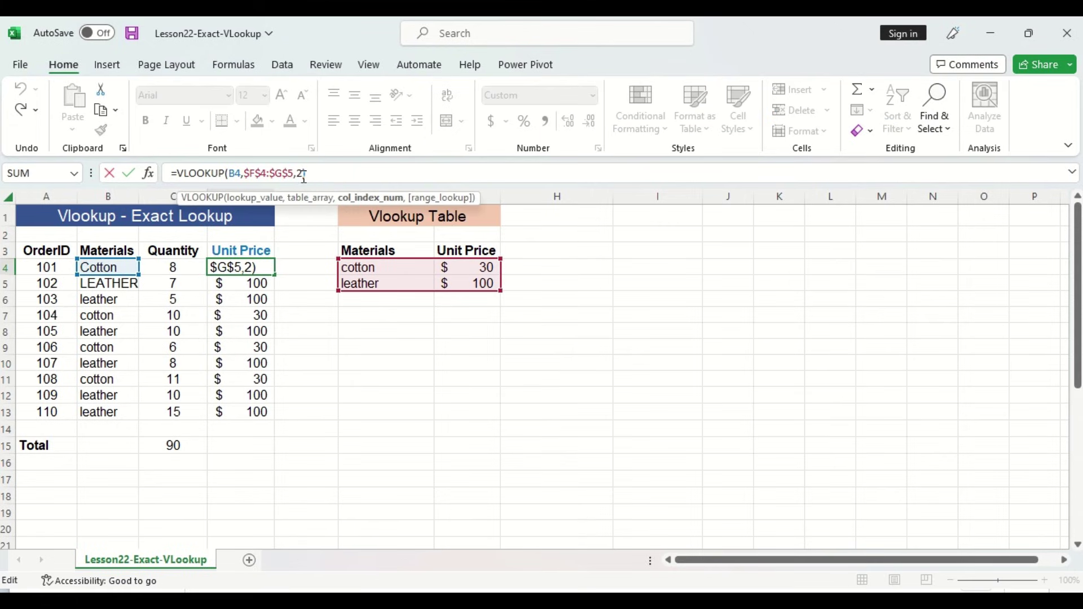
text(,)
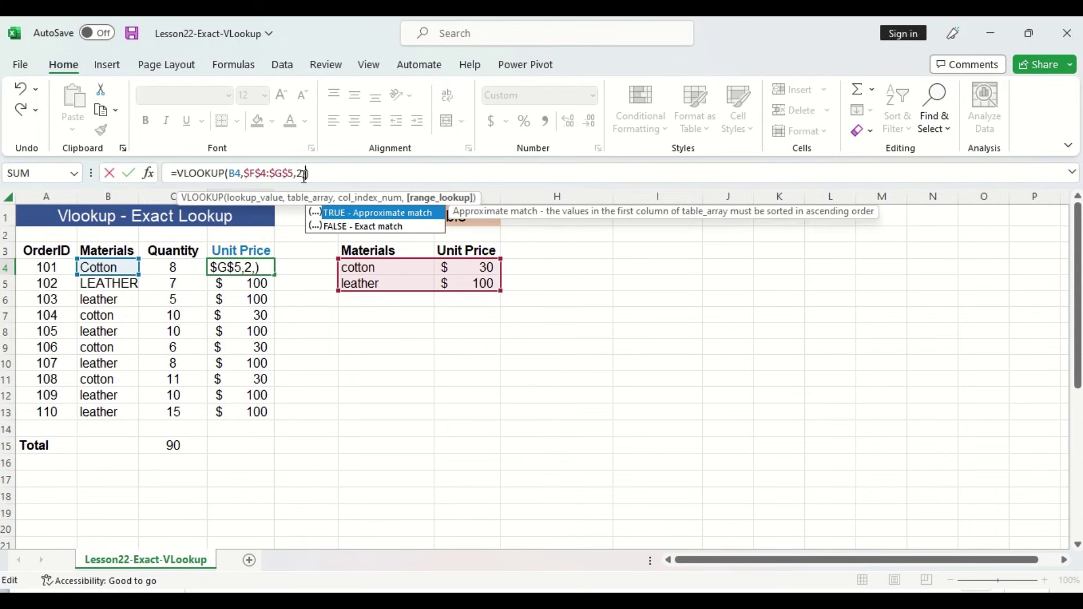
double_click(340, 225)
key(Return)
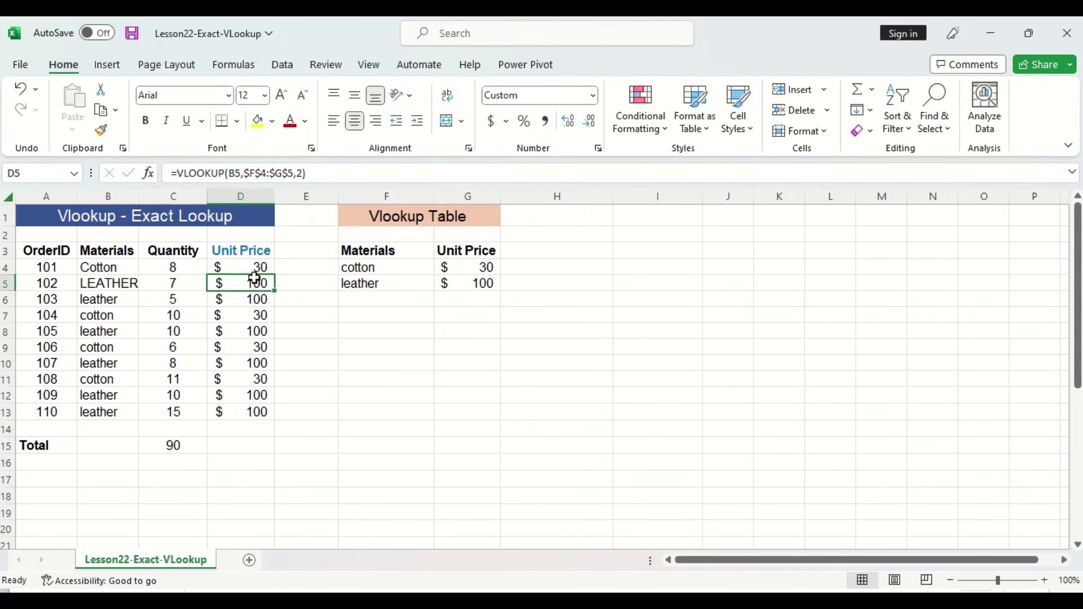
click(265, 270)
drag(274, 274, 281, 414)
click(292, 394)
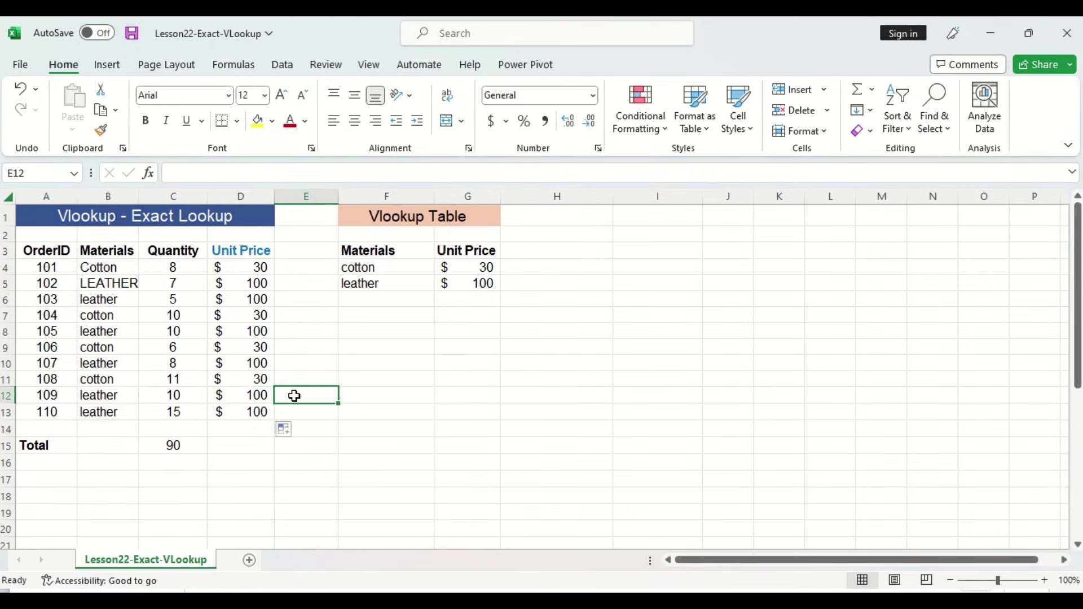
Open the lookup formula in D4 to show its arguments and referenced ranges
click(260, 266)
double_click(260, 267)
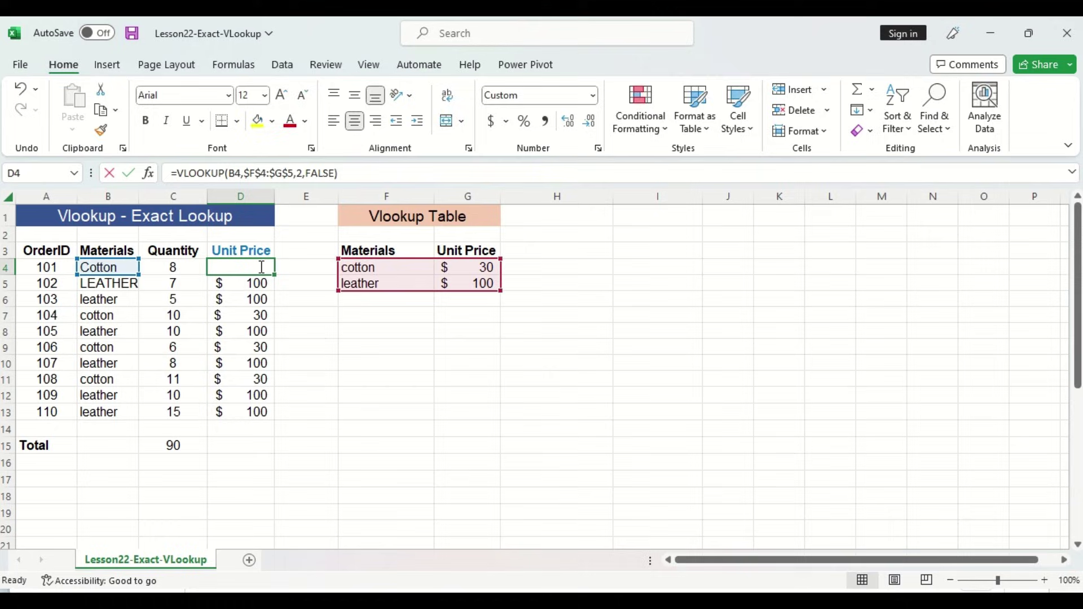